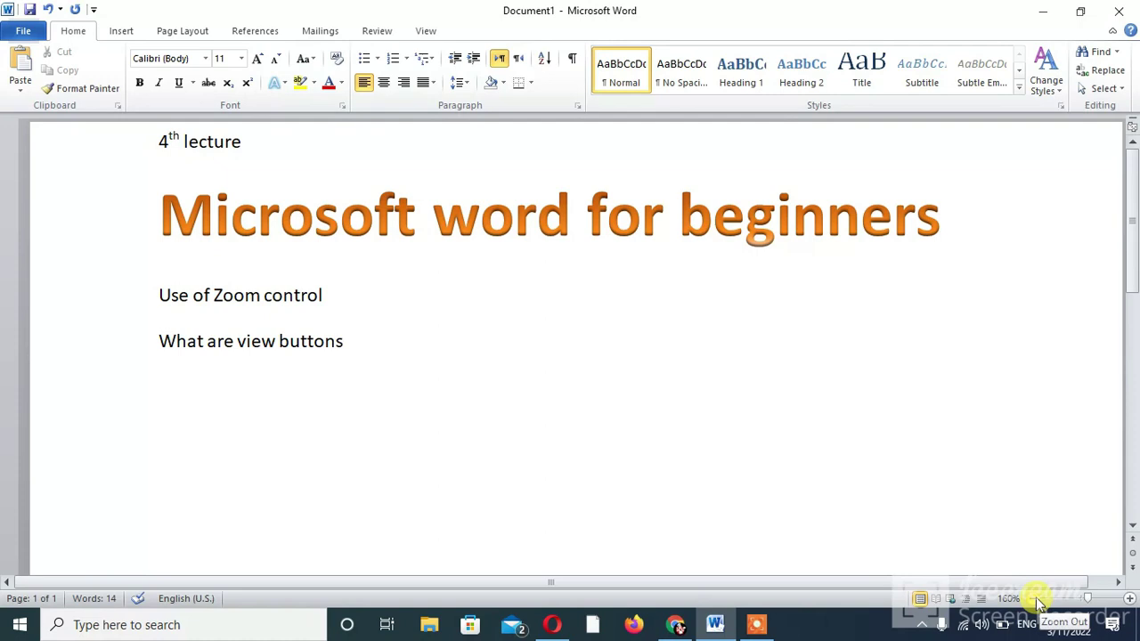
Step: Zoom the document out from 160% to 100% with the status-bar minus button
click(1037, 603)
click(1037, 603)
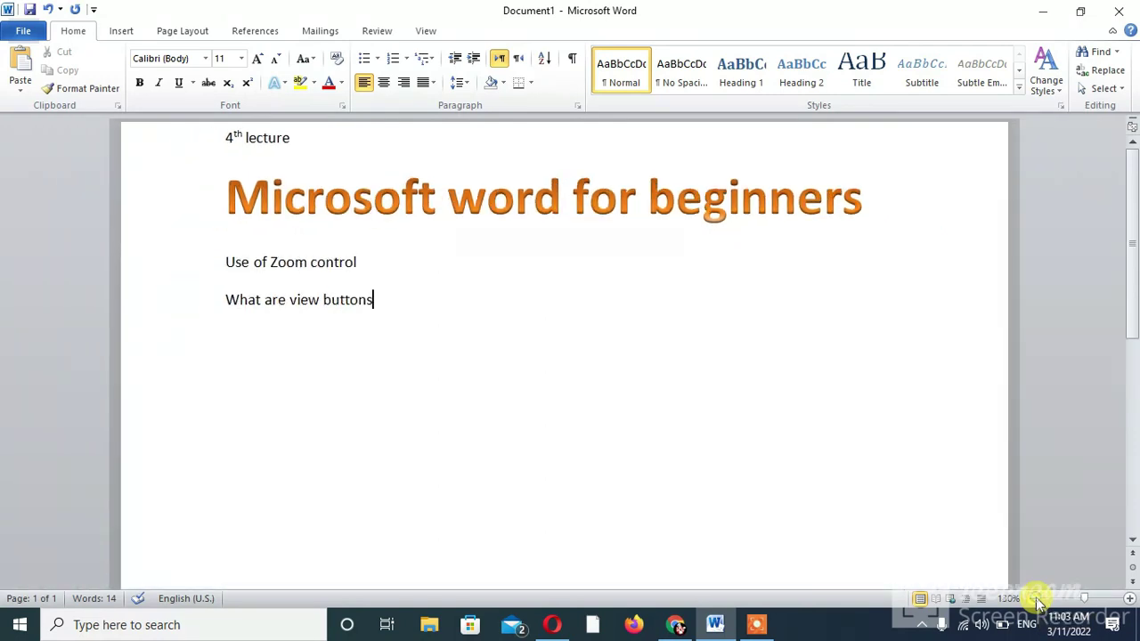
click(1037, 603)
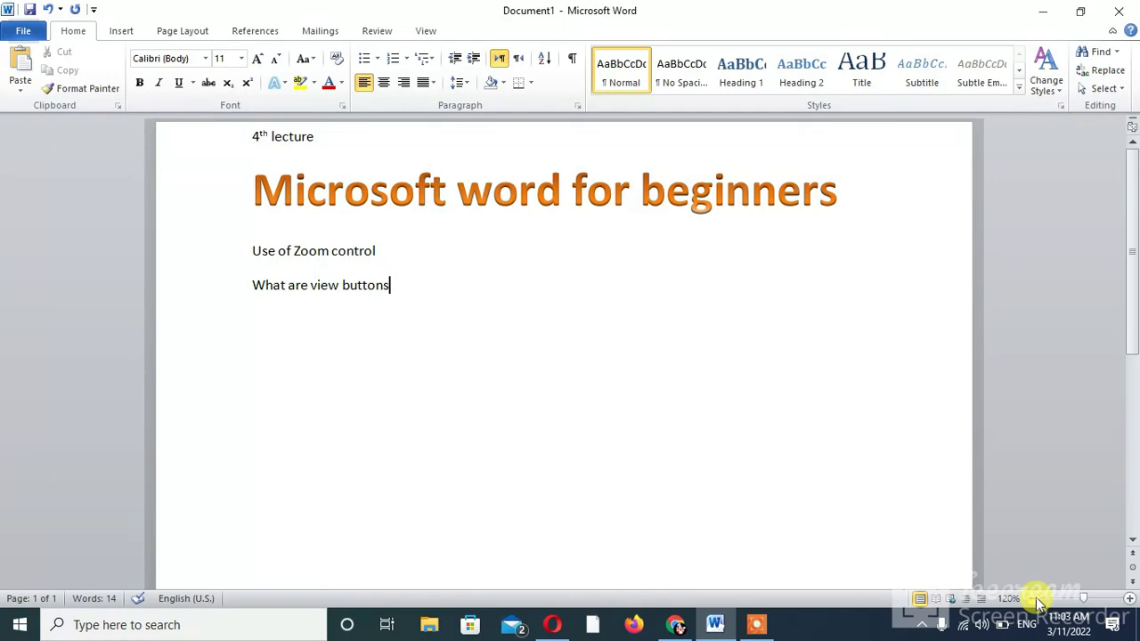
click(1037, 603)
click(1037, 603)
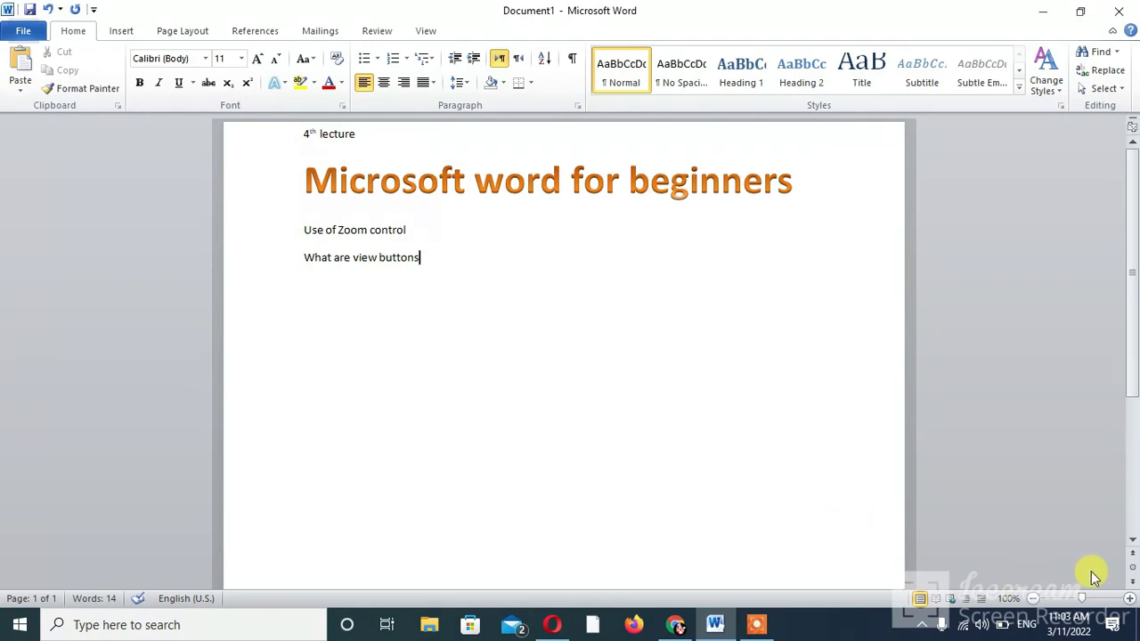
Step: Zoom the document in from 100% to 140% with the status-bar plus button
click(1130, 598)
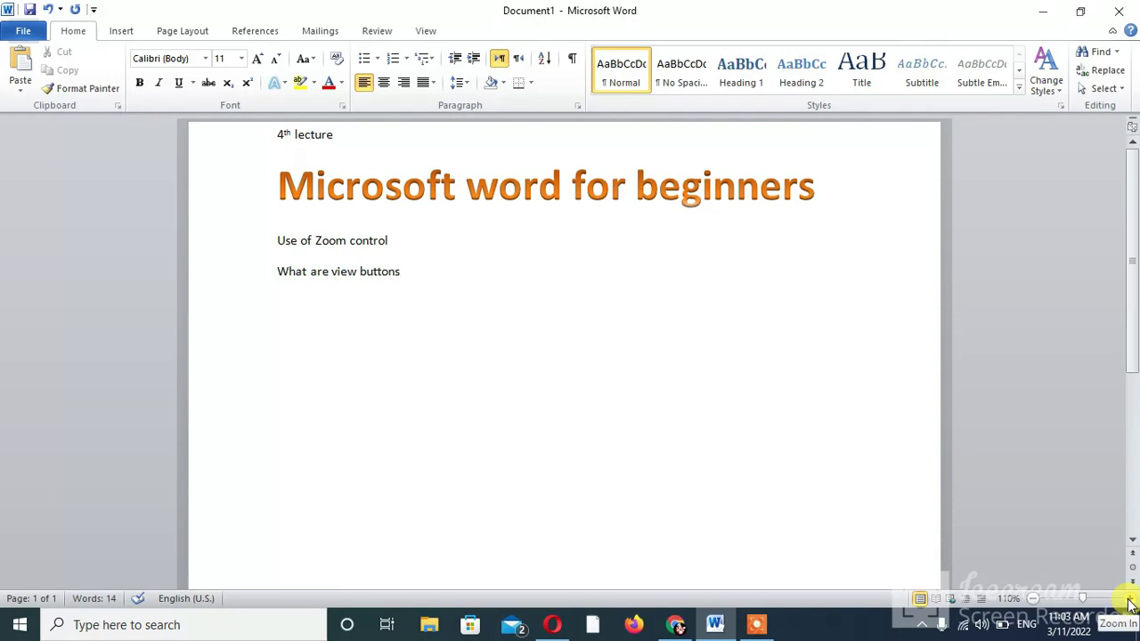
click(1129, 600)
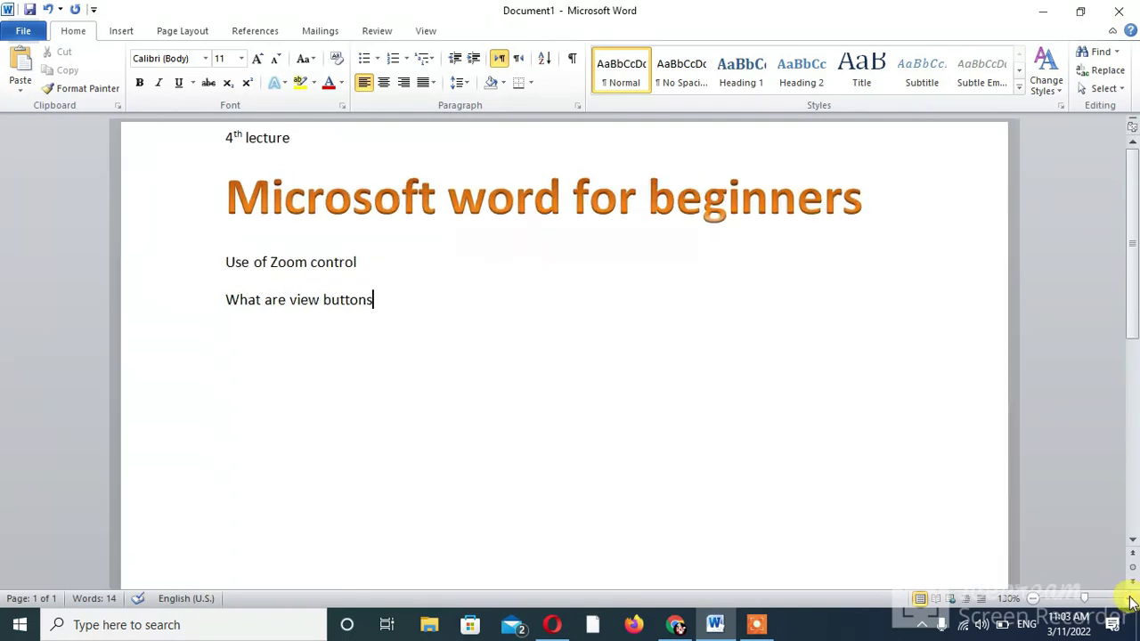
click(1130, 600)
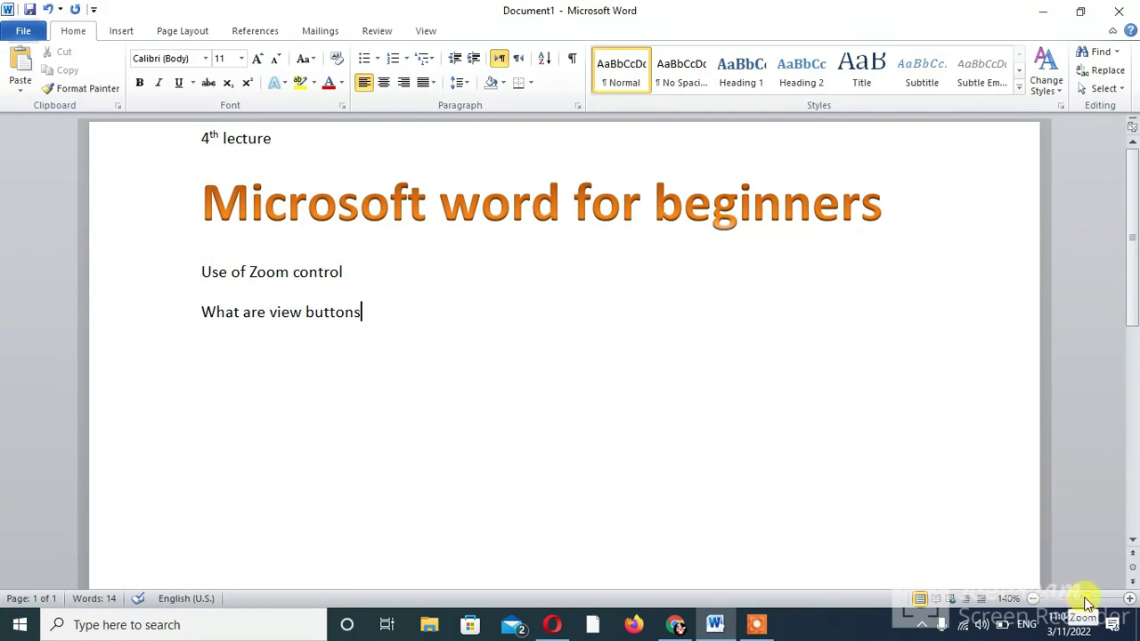
Step: Nudge the status-bar zoom slider to set magnification around 140%
mouse_move(1087, 604)
mouse_down()
mouse_move(1101, 605)
mouse_move(1087, 604)
mouse_up()
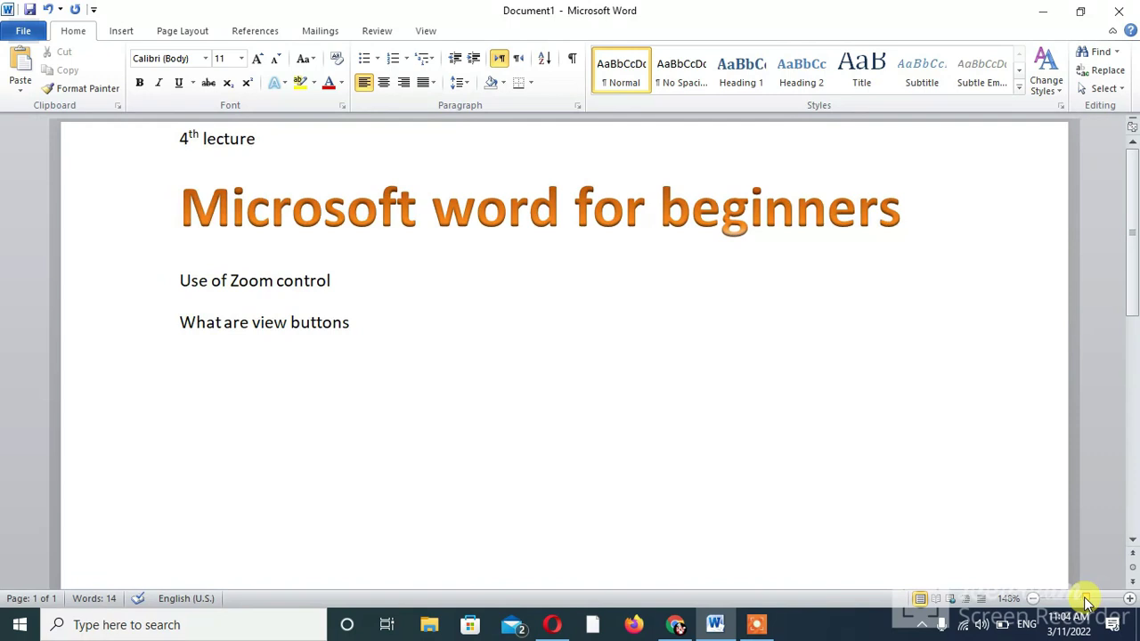